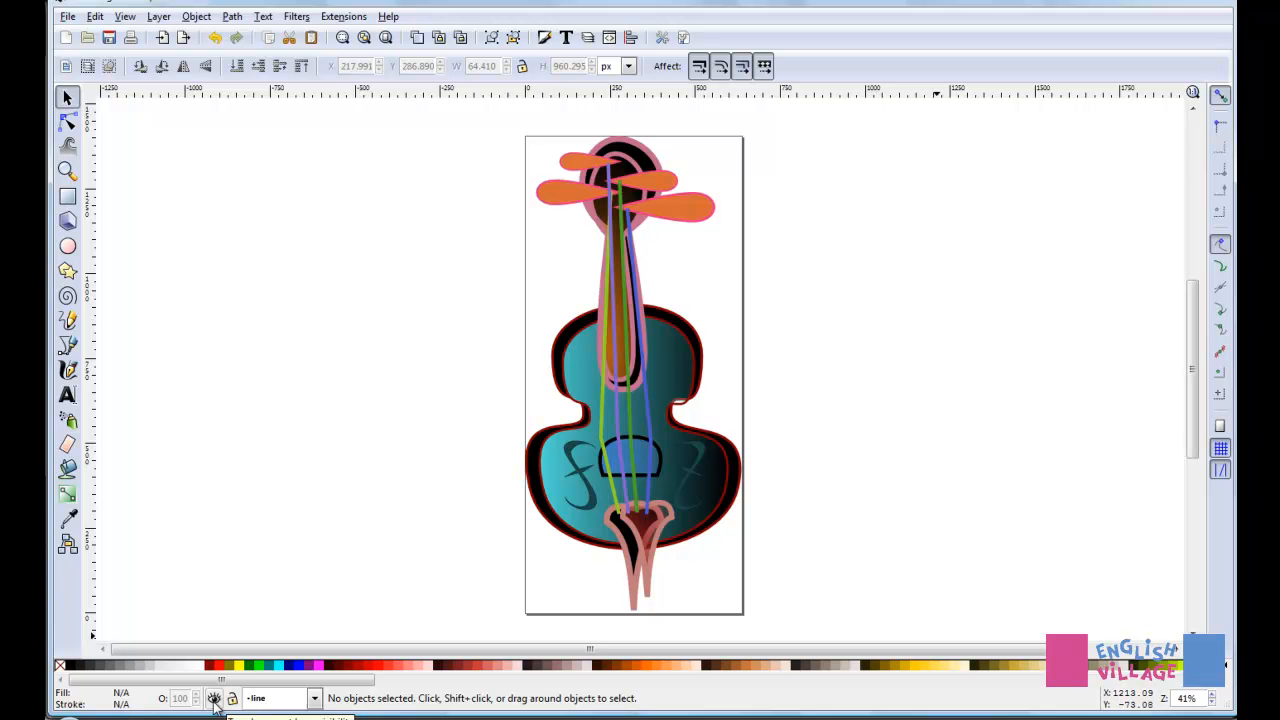
# Step: Switch to the bridge layer and toggle its visibility off and on to identify its contents
pyautogui.click(314, 700)
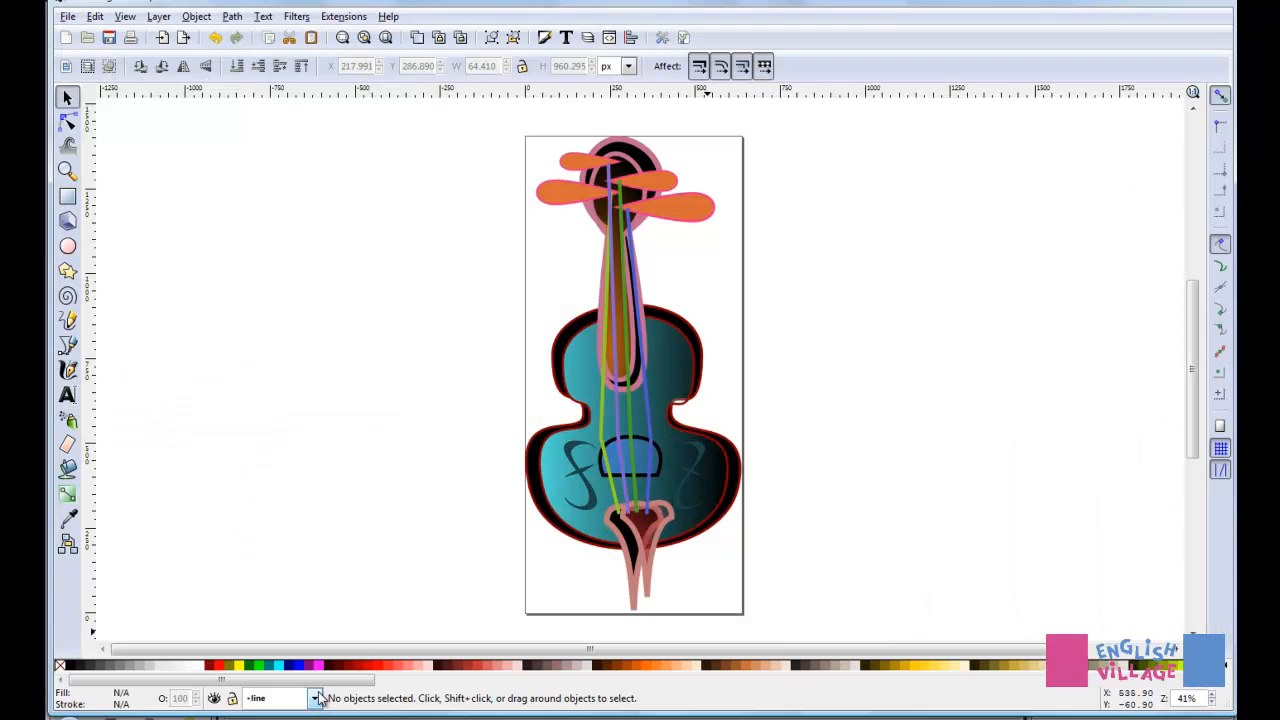
pyautogui.click(315, 699)
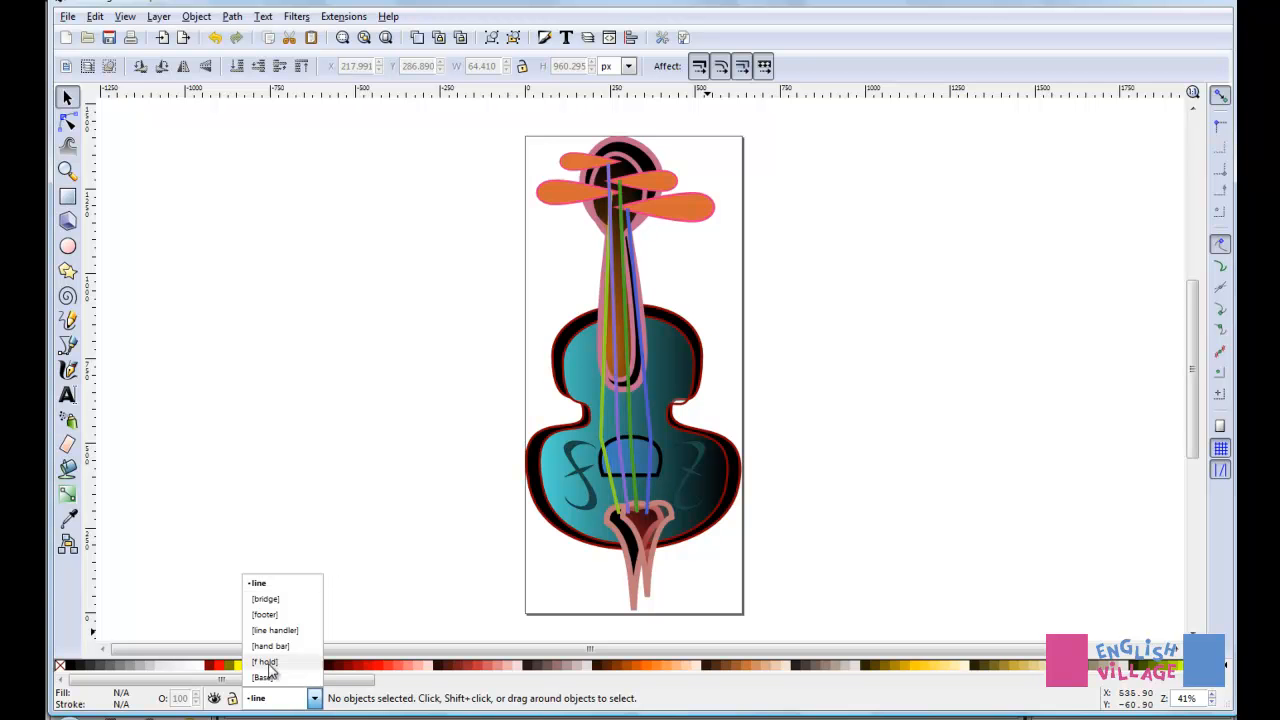
pyautogui.click(258, 599)
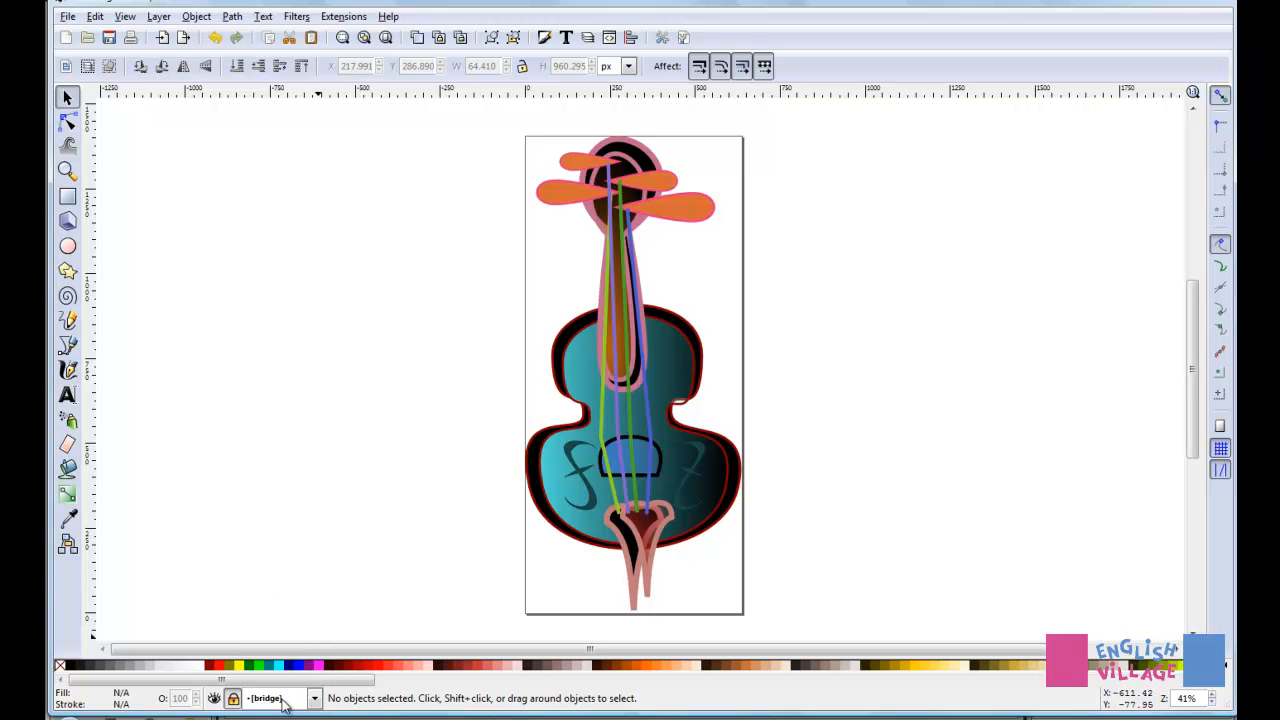
pyautogui.click(214, 699)
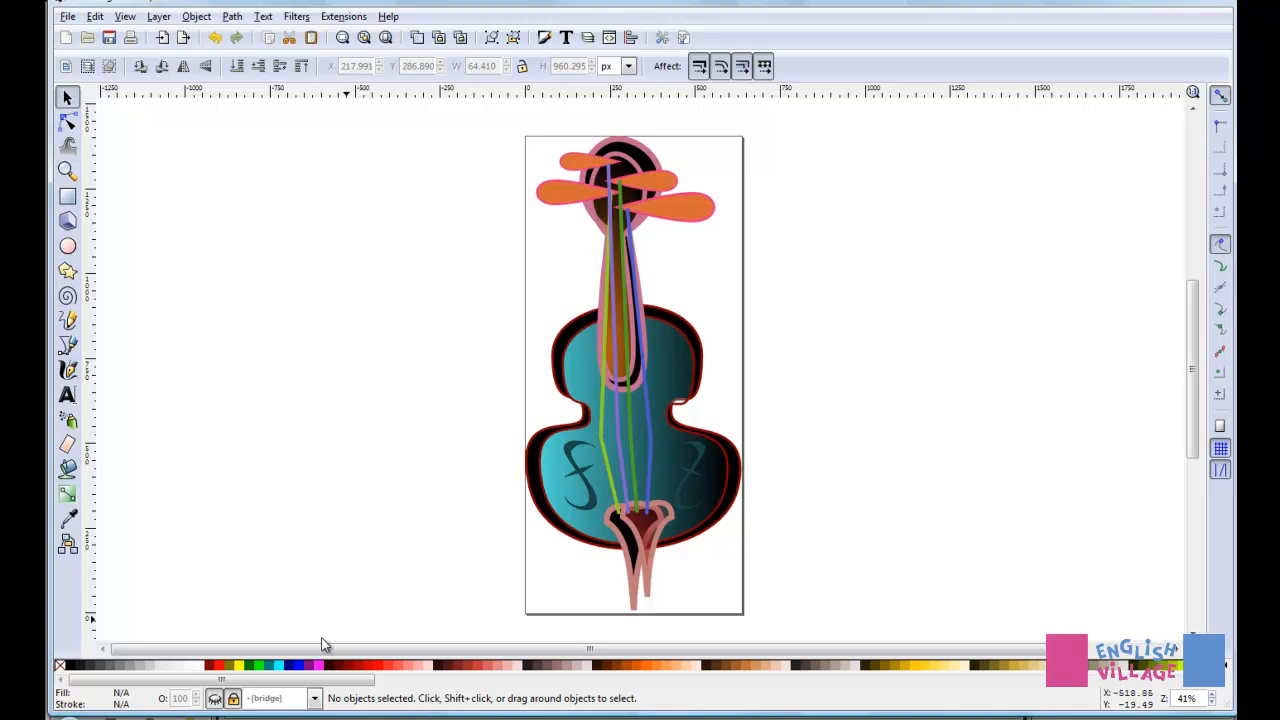
pyautogui.click(214, 698)
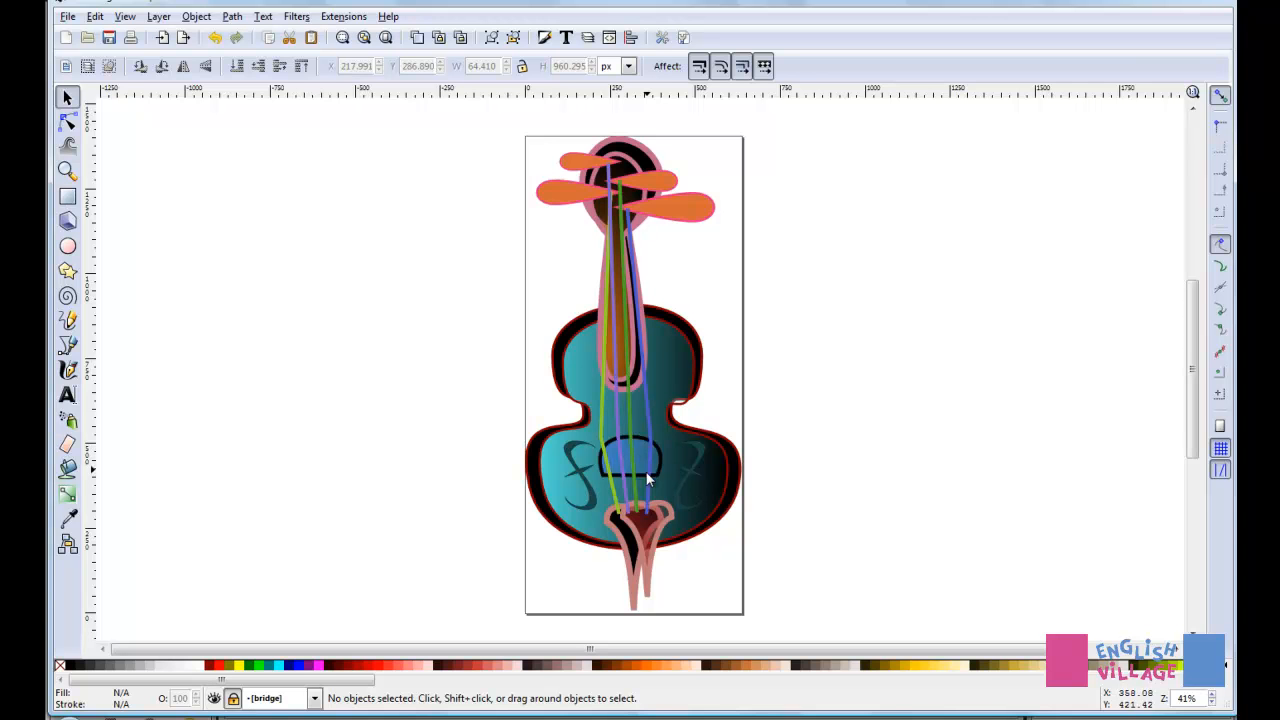
# Step: Switch to the line handler layer and toggle its visibility off and on to identify its contents
pyautogui.click(314, 698)
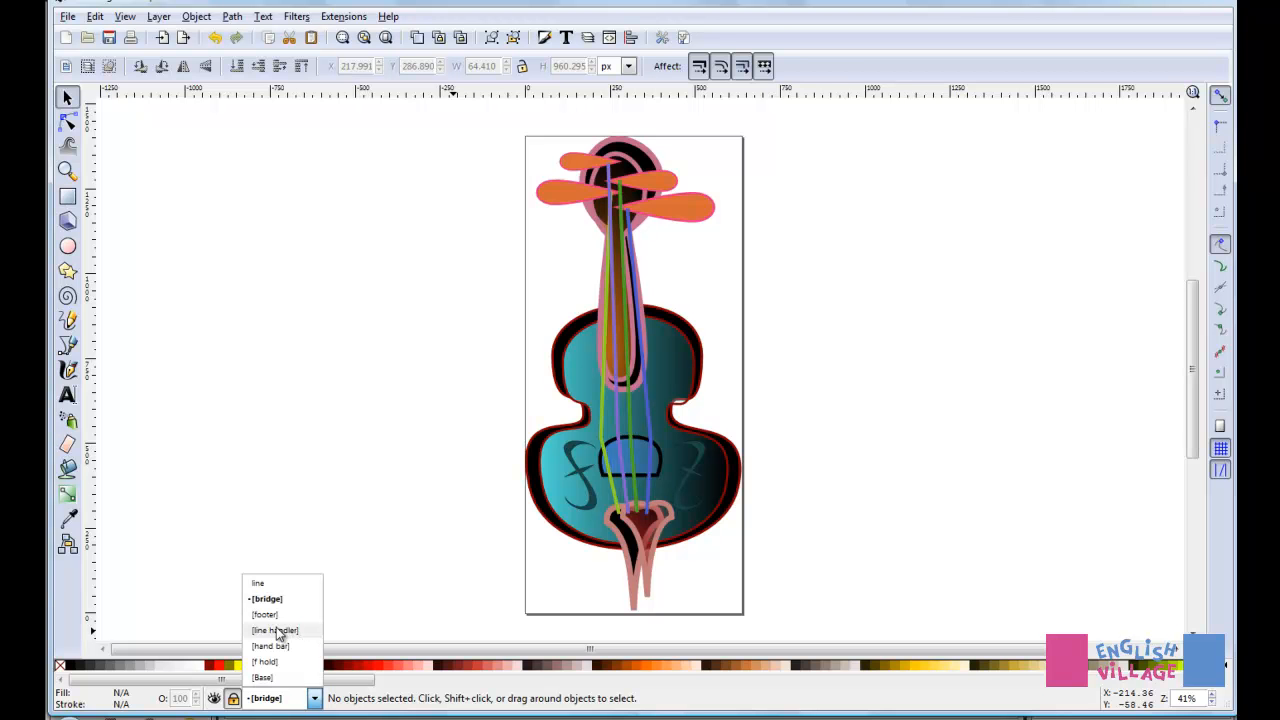
pyautogui.click(278, 631)
pyautogui.click(214, 699)
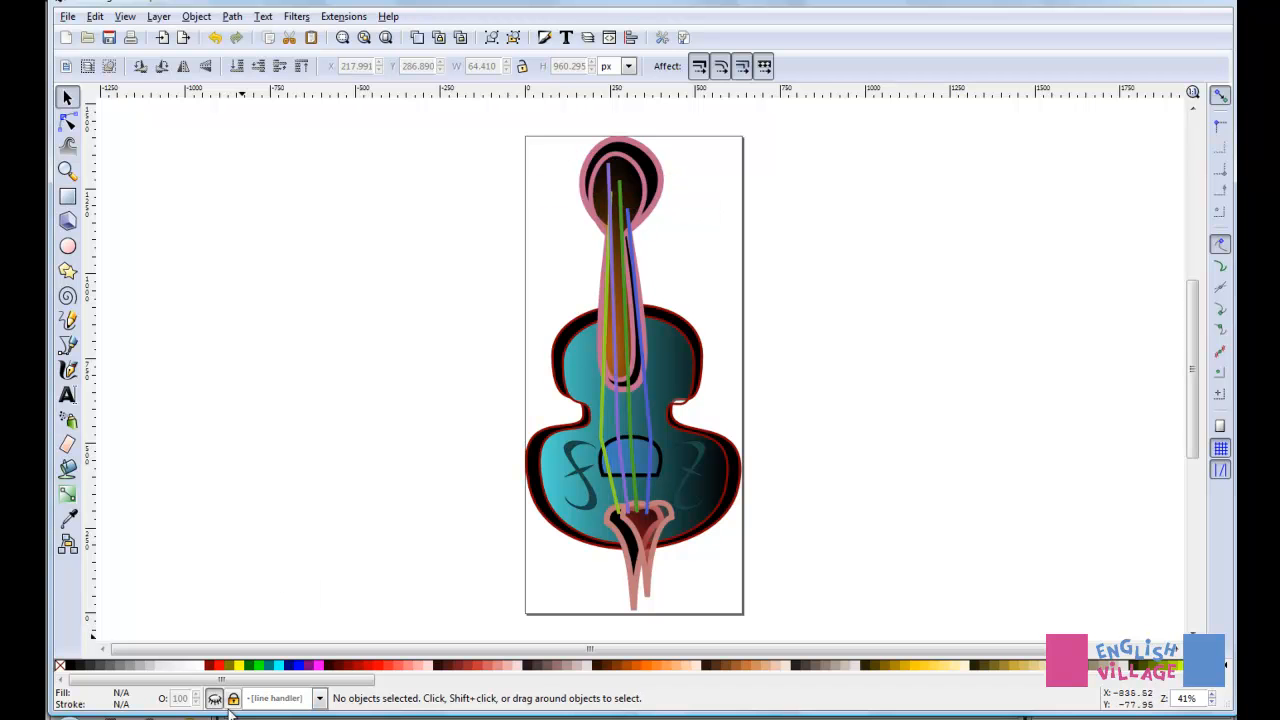
pyautogui.click(214, 699)
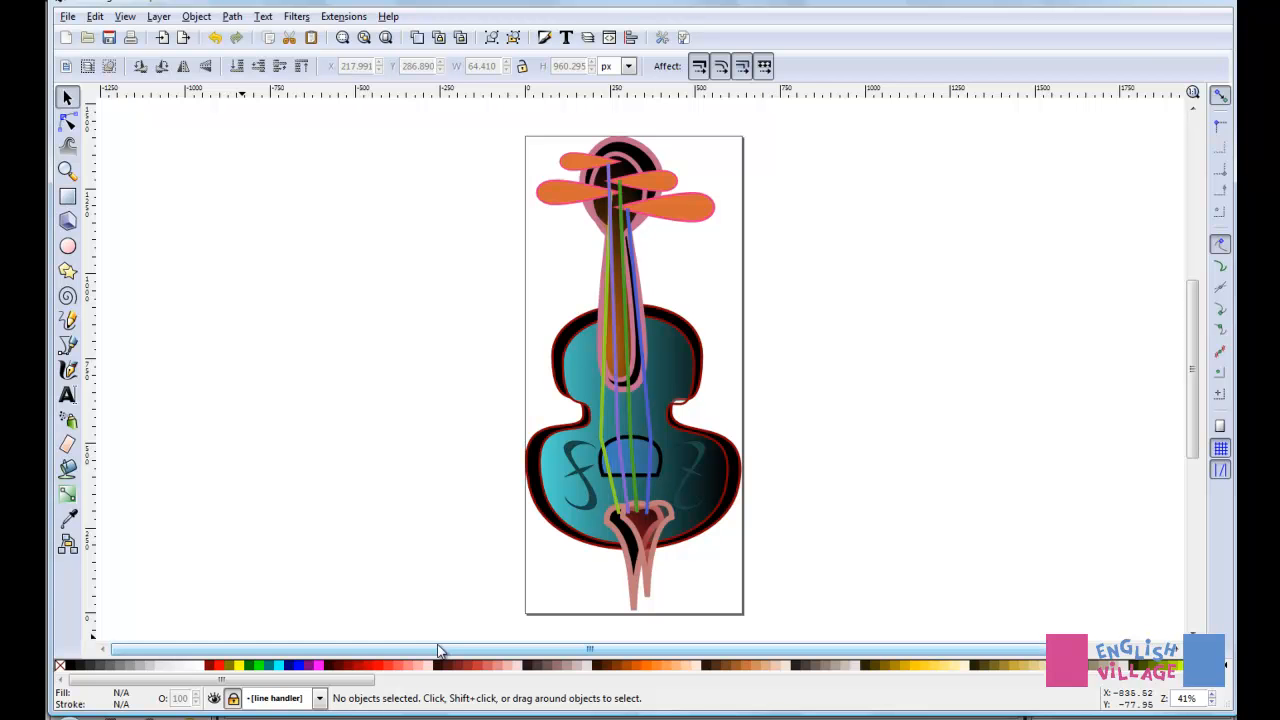
pyautogui.click(233, 698)
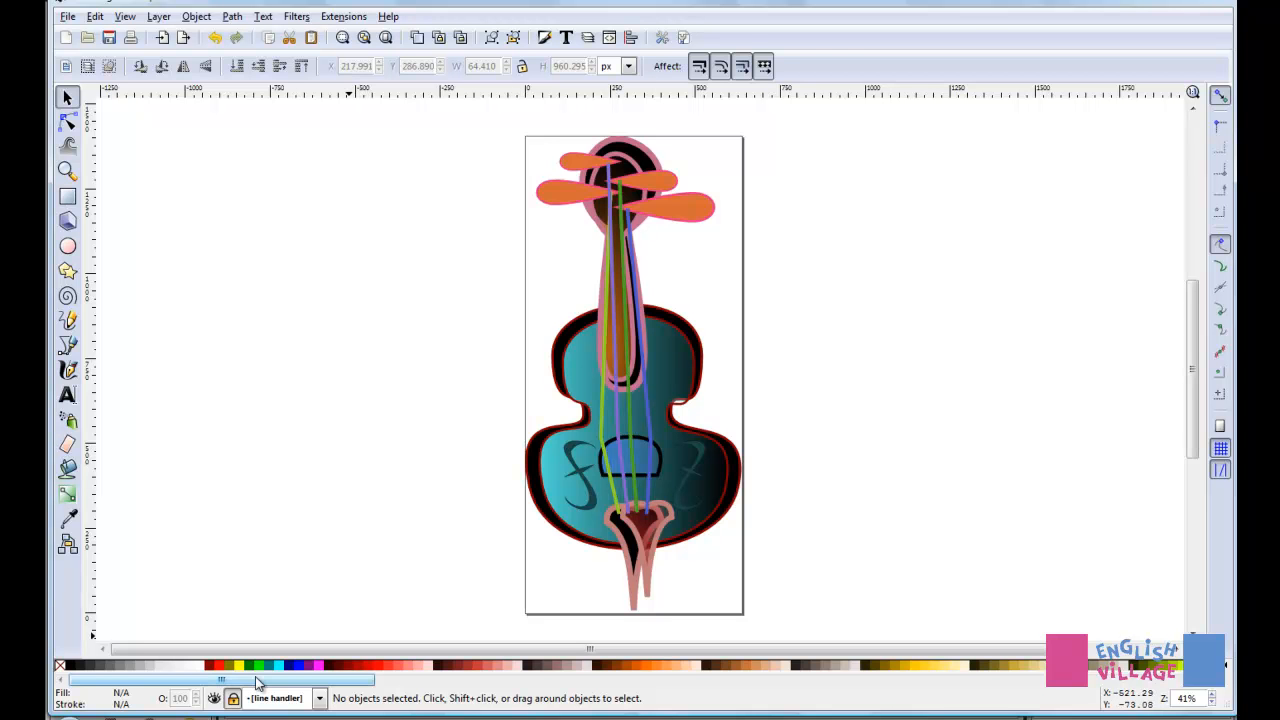
pyautogui.click(213, 698)
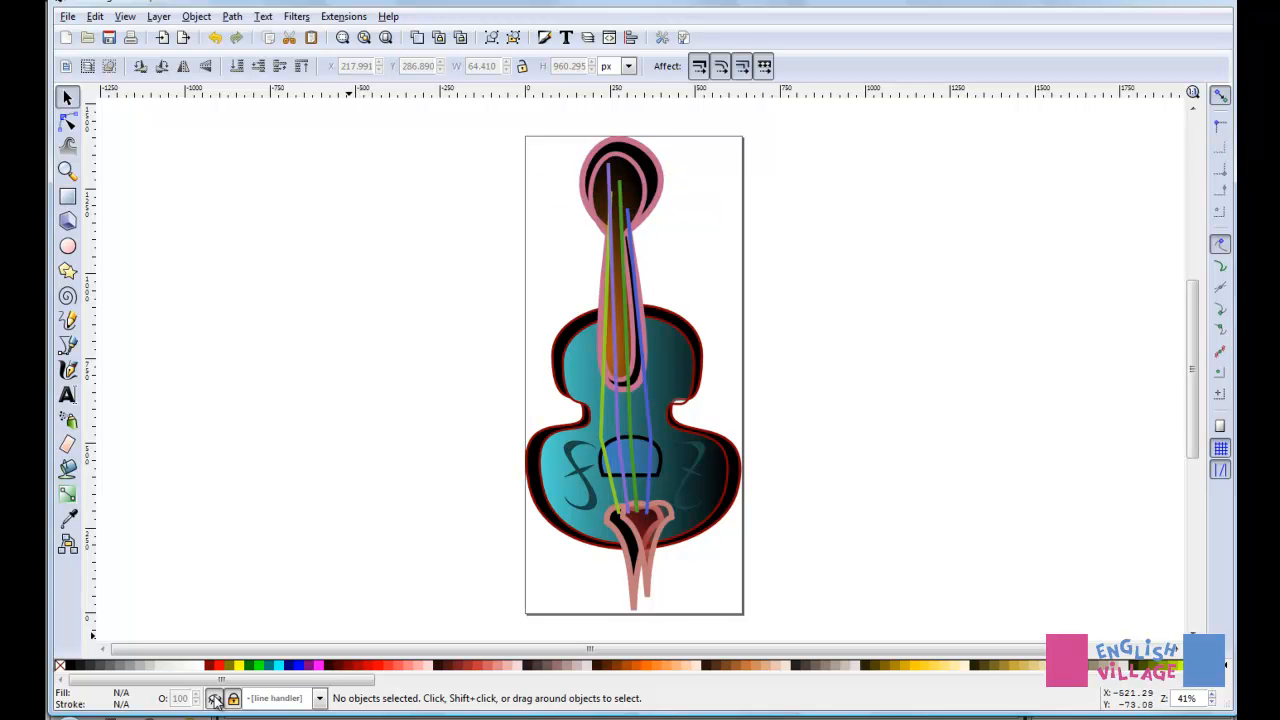
pyautogui.click(214, 698)
pyautogui.click(214, 698)
pyautogui.click(214, 698)
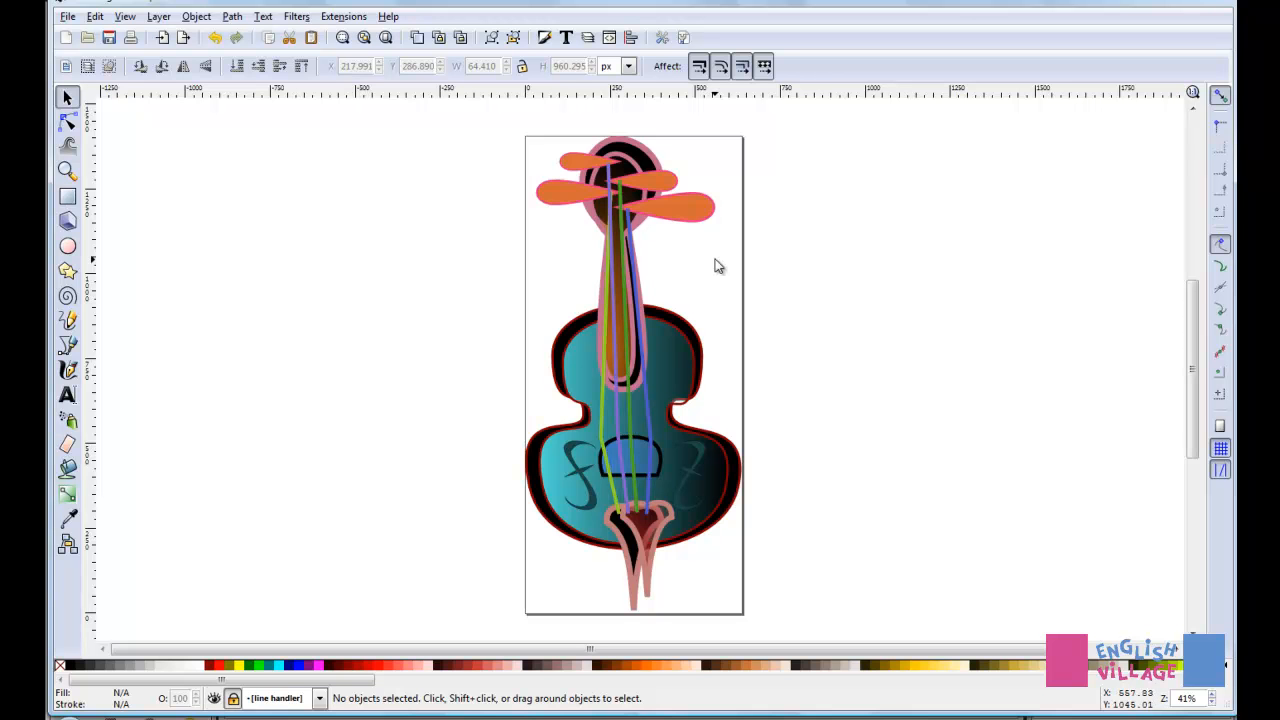
# Step: Unlock the line handler layer and delete all four orange tuning pegs from the violin's head
pyautogui.click(68, 98)
pyautogui.click(233, 699)
pyautogui.click(684, 229)
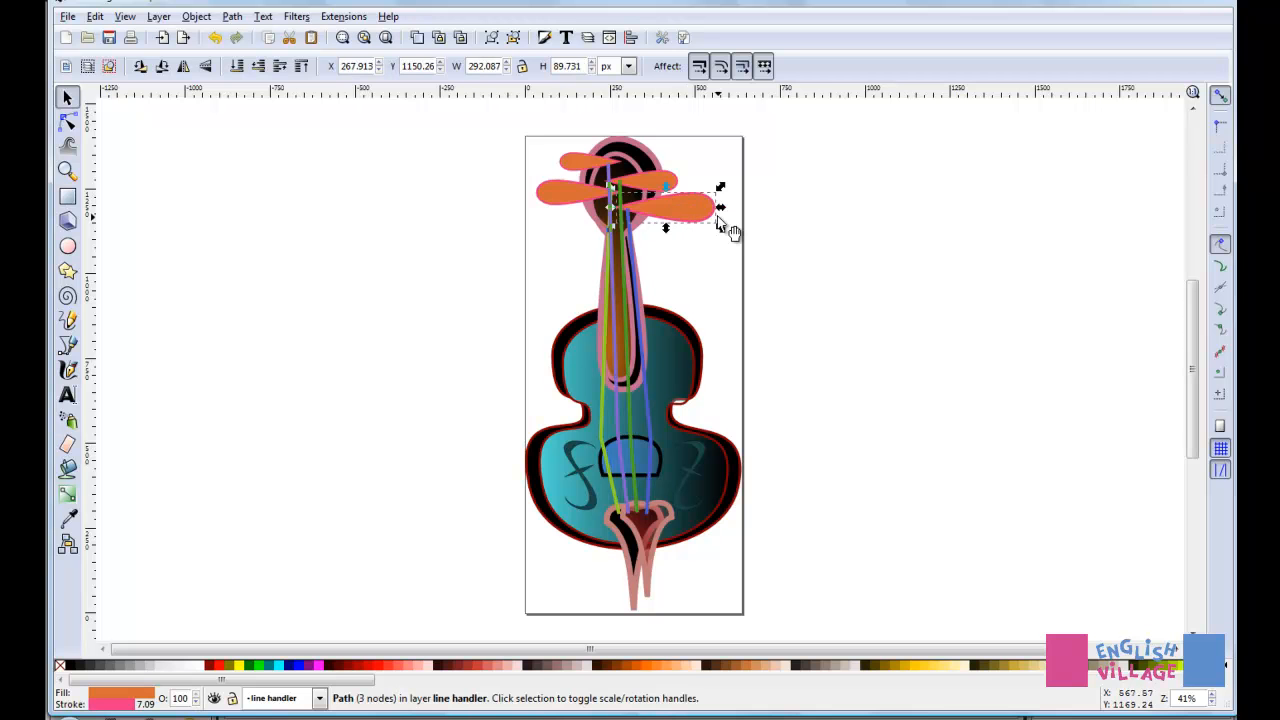
pyautogui.press('Delete')
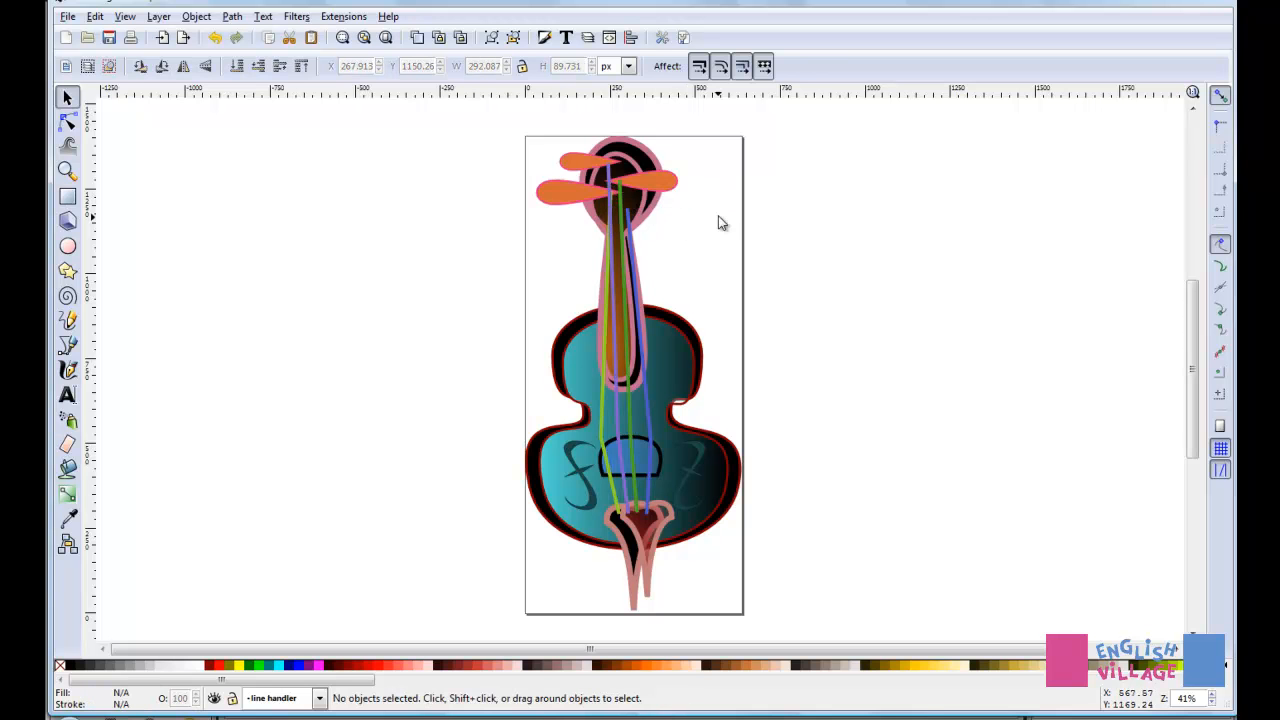
pyautogui.click(670, 187)
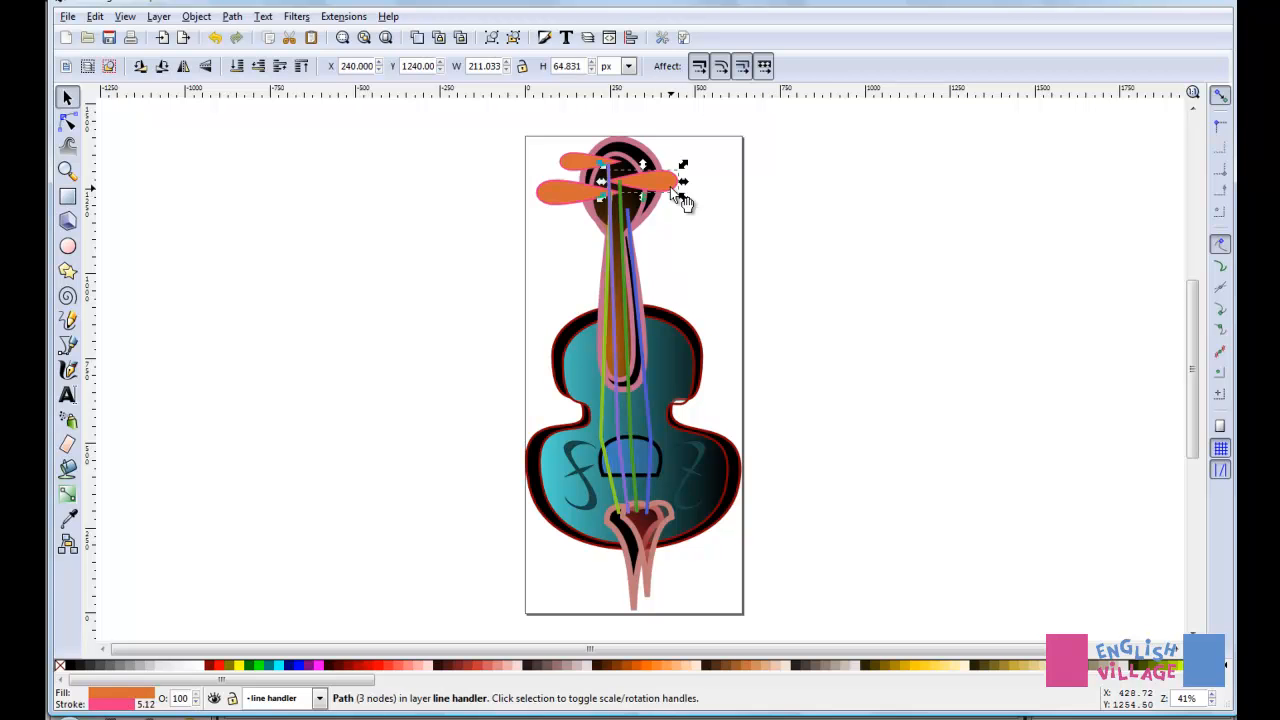
pyautogui.press('Delete')
pyautogui.click(556, 200)
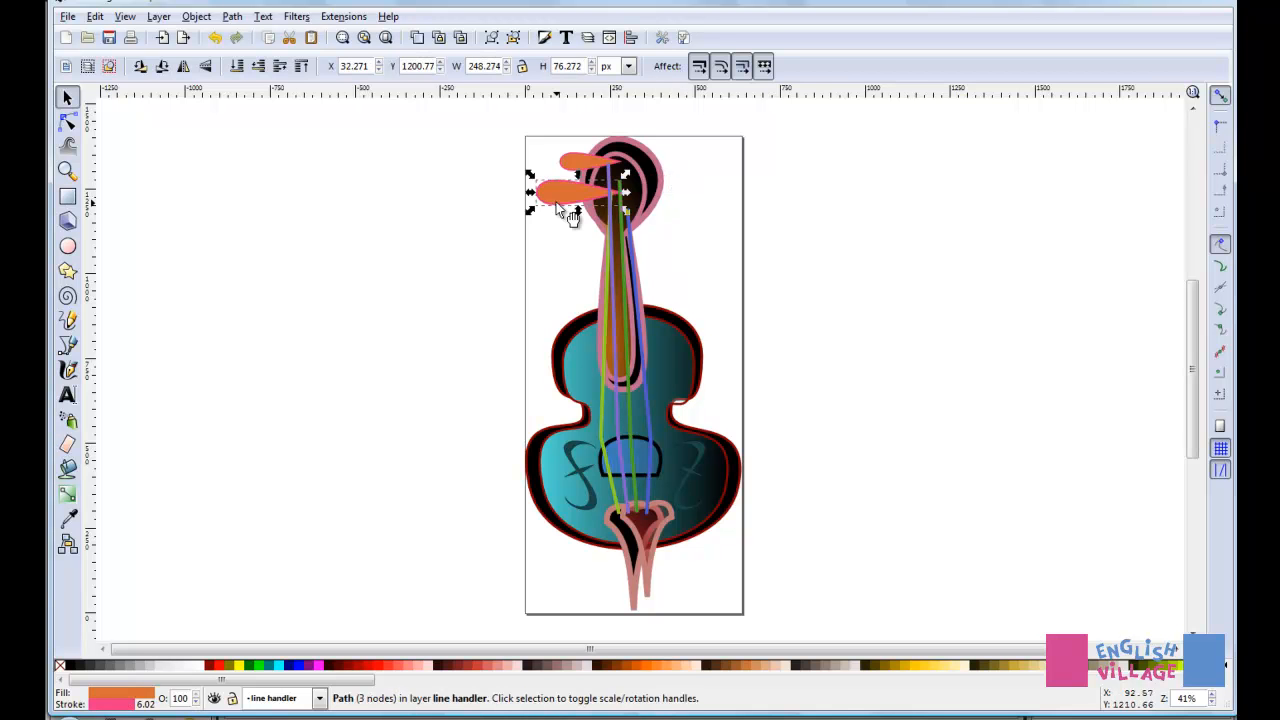
pyautogui.press('Delete')
pyautogui.click(583, 160)
pyautogui.press('Delete')
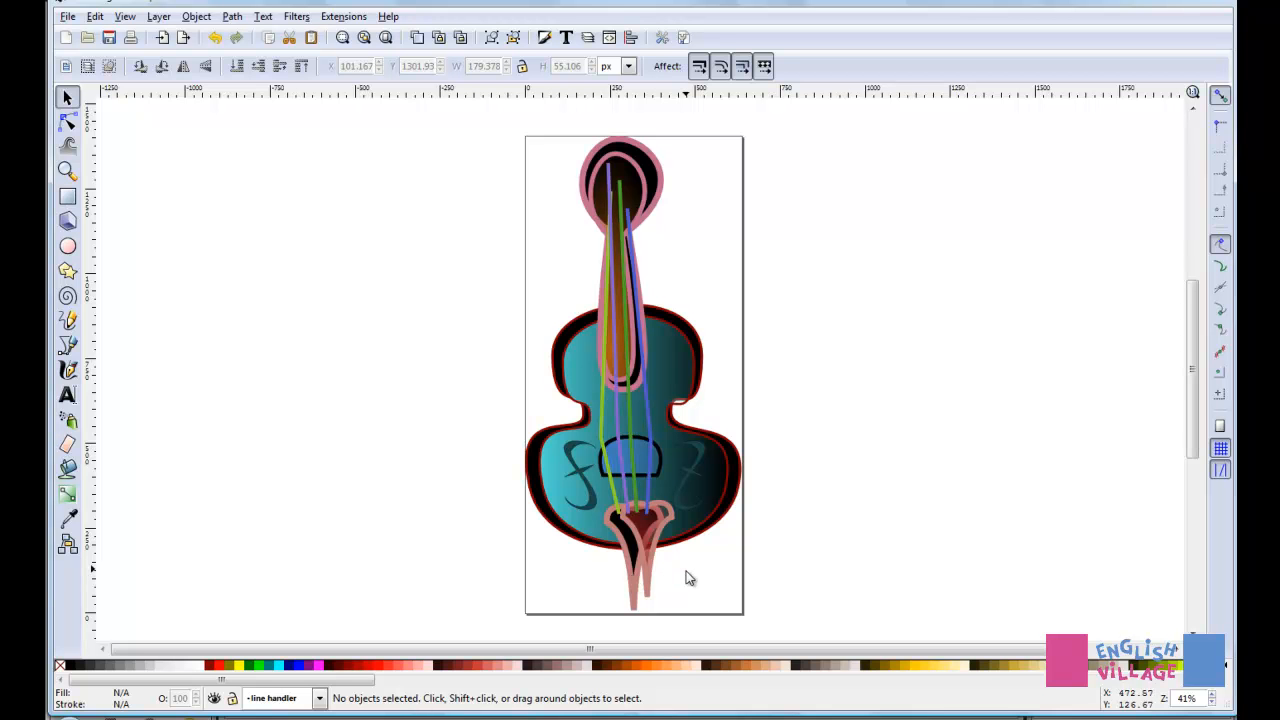
pyautogui.click(70, 100)
# Step: Toggle the visibility of the Base layer and the f hold layer off and on to identify their contents
pyautogui.click(319, 698)
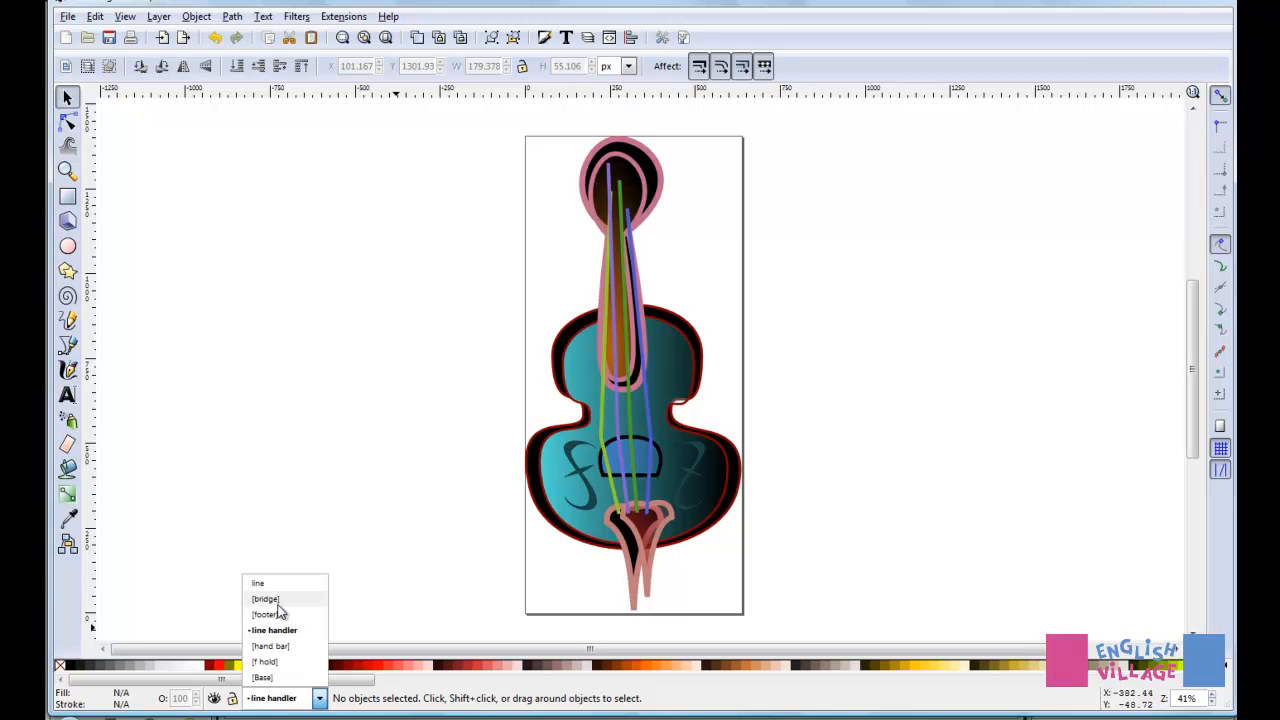
pyautogui.click(264, 678)
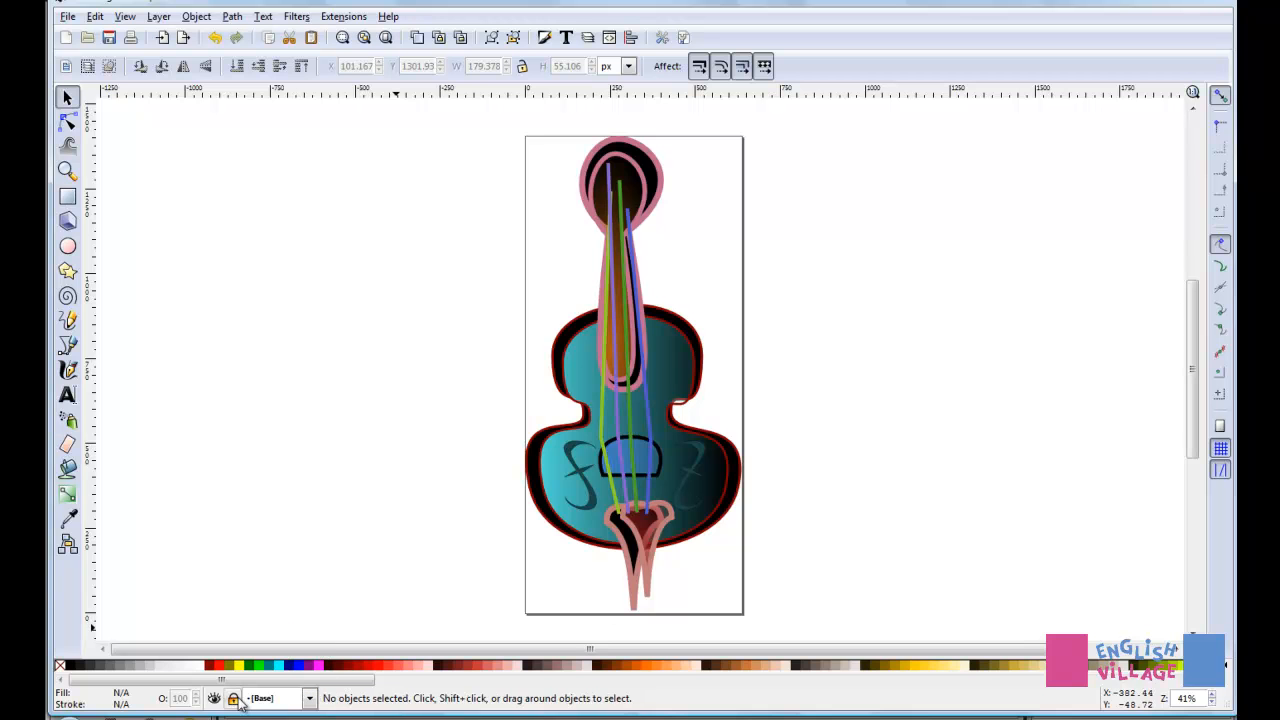
pyautogui.click(214, 699)
pyautogui.click(214, 699)
pyautogui.click(309, 698)
pyautogui.click(265, 662)
pyautogui.click(214, 699)
pyautogui.click(214, 699)
# Step: Toggle the visibility of the hand bar layer and the line handler layer to check what each contains
pyautogui.click(310, 698)
pyautogui.click(296, 660)
pyautogui.click(214, 699)
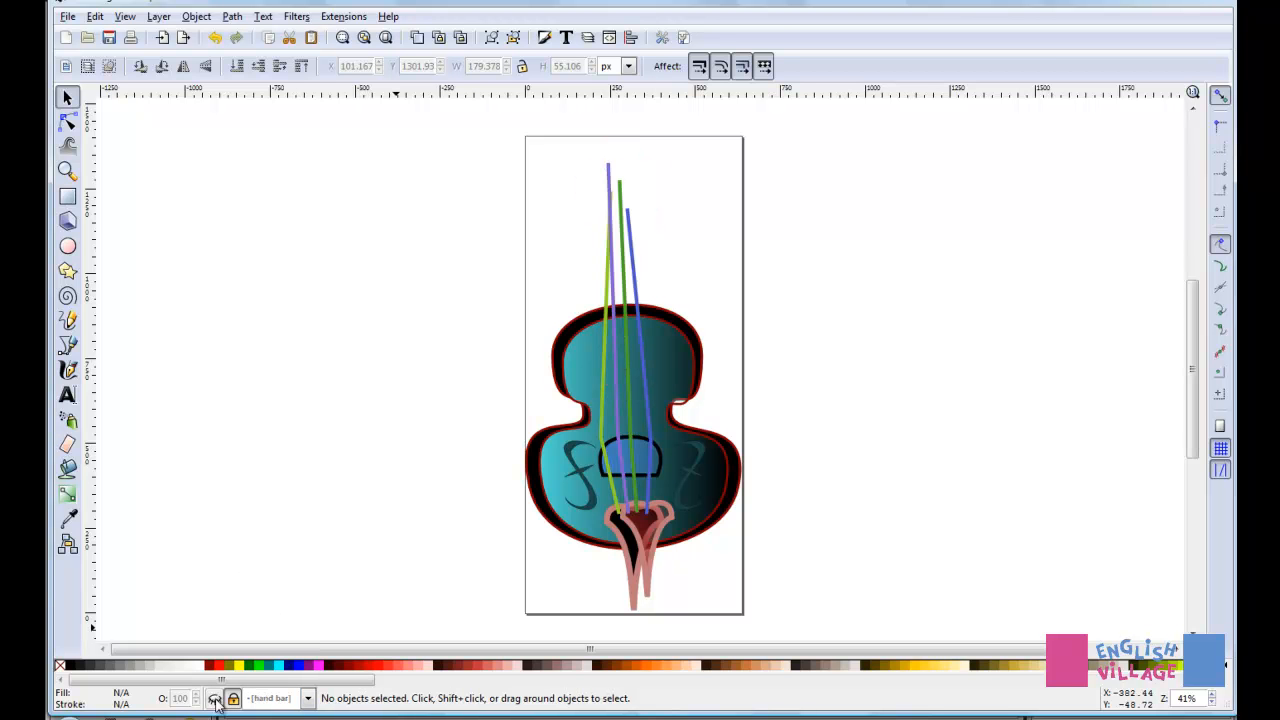
pyautogui.click(214, 699)
pyautogui.click(309, 698)
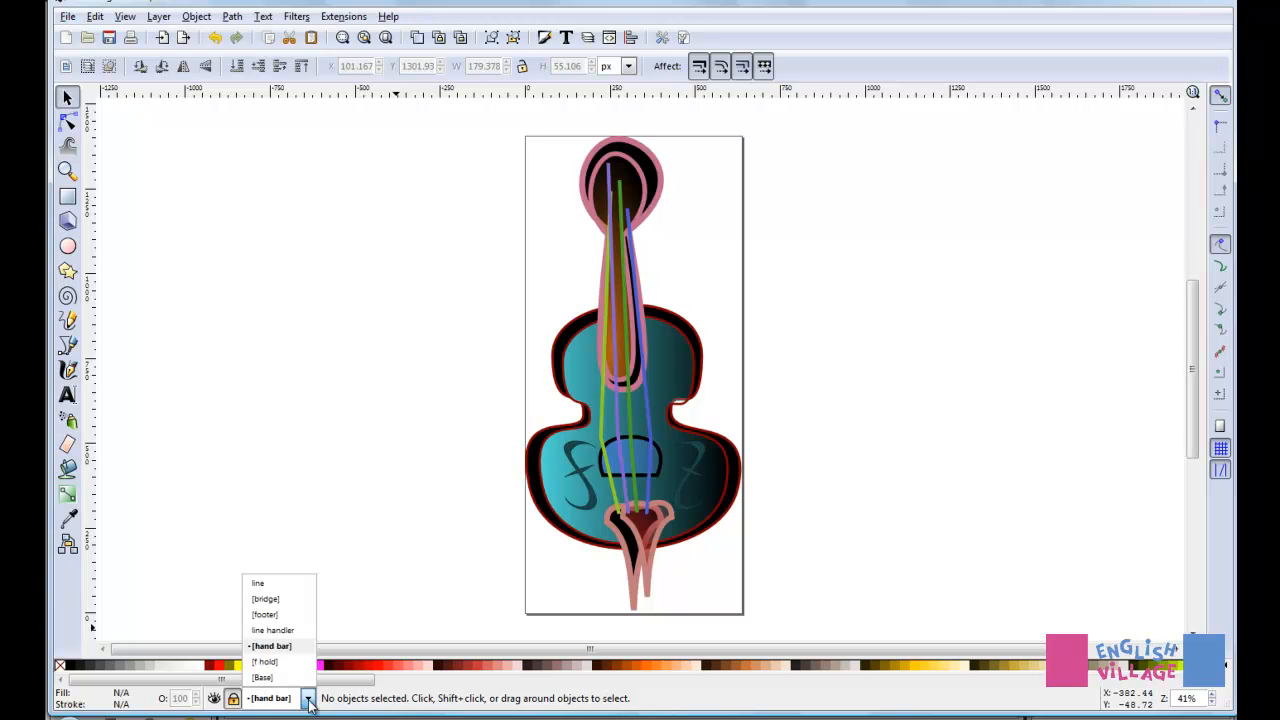
pyautogui.click(272, 630)
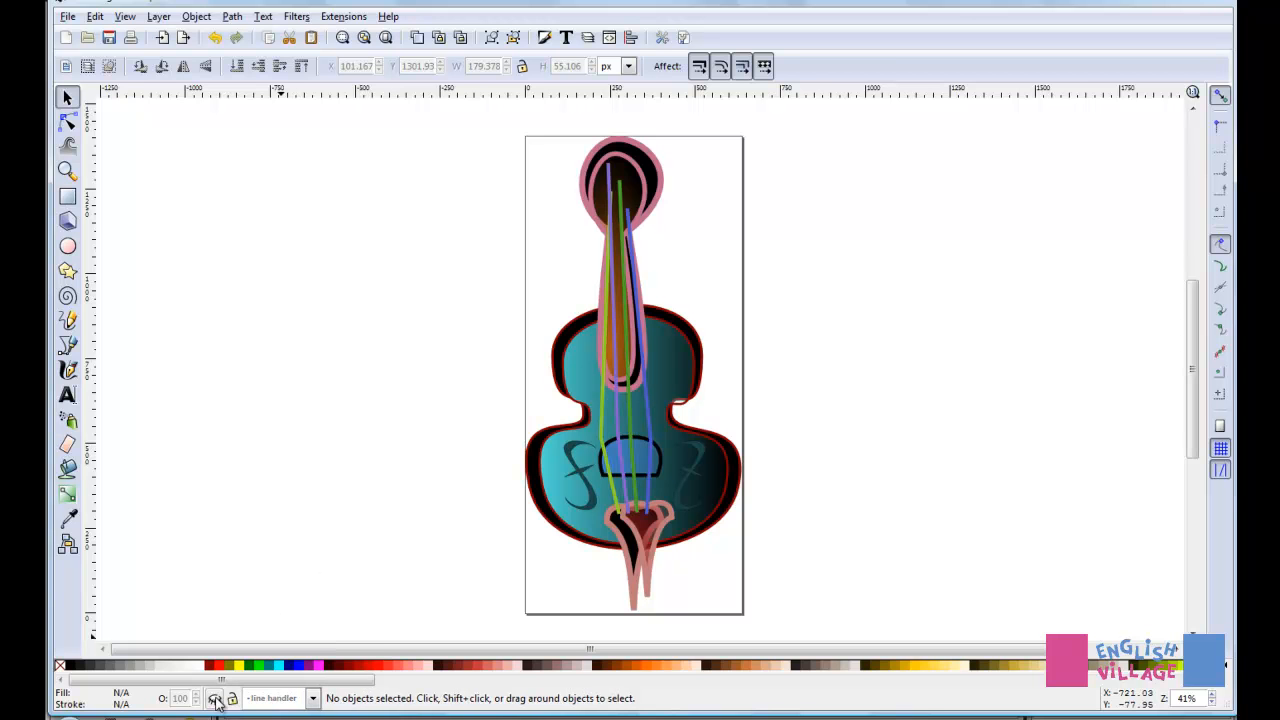
# Step: Switch to the footer layer and toggle its visibility off and on to identify its contents
pyautogui.click(296, 697)
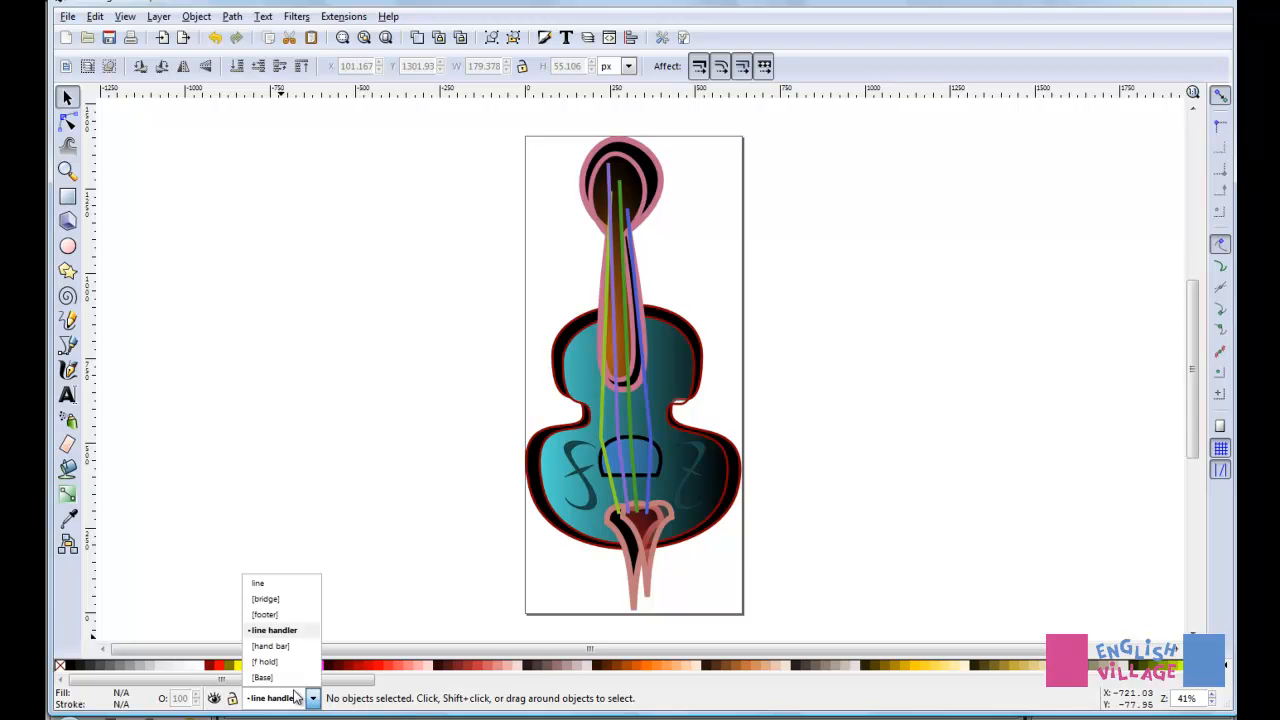
pyautogui.click(265, 614)
pyautogui.click(214, 698)
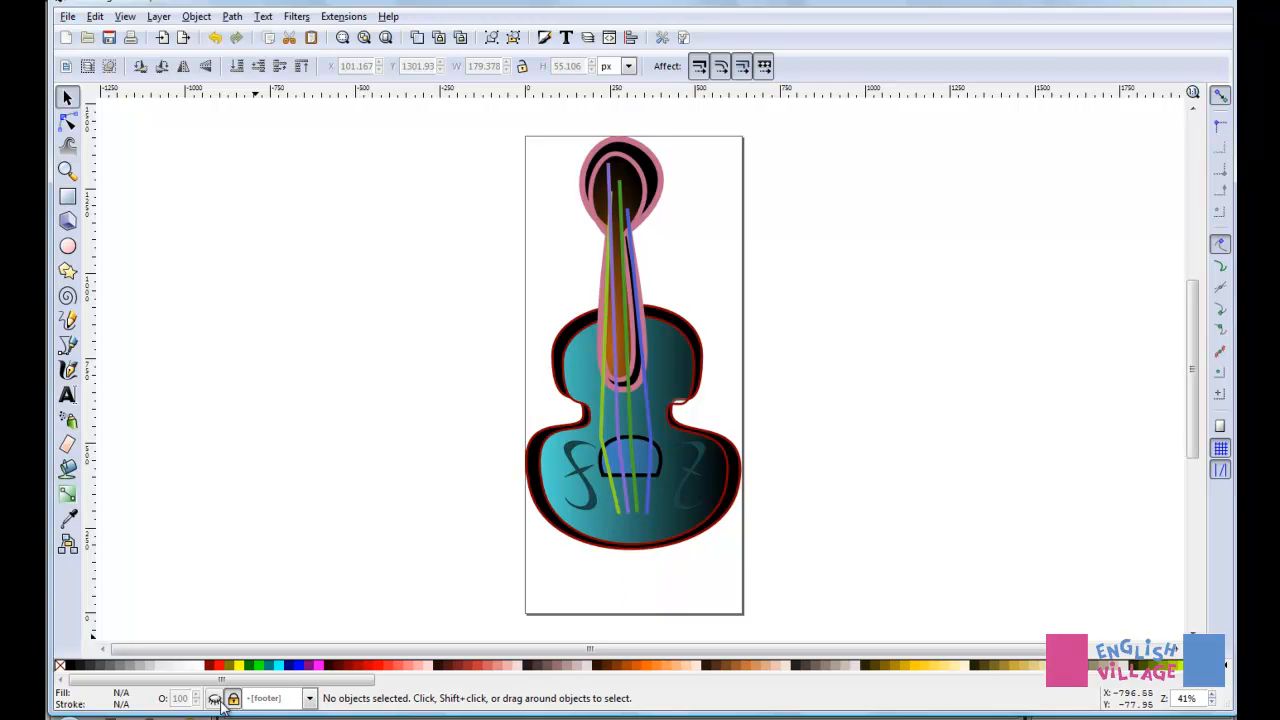
pyautogui.click(214, 698)
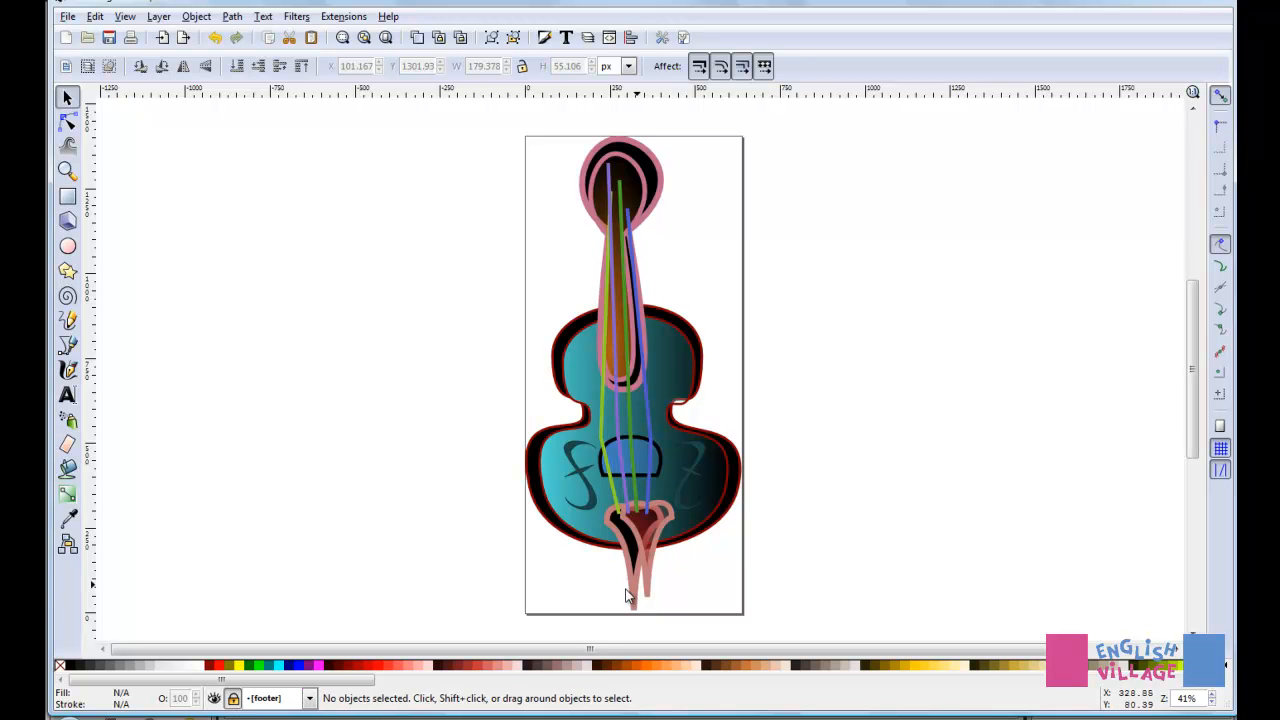
# Step: Unlock the footer layer and delete the dark red gradient tailpiece shape overlapping the black one
pyautogui.click(233, 698)
pyautogui.click(650, 567)
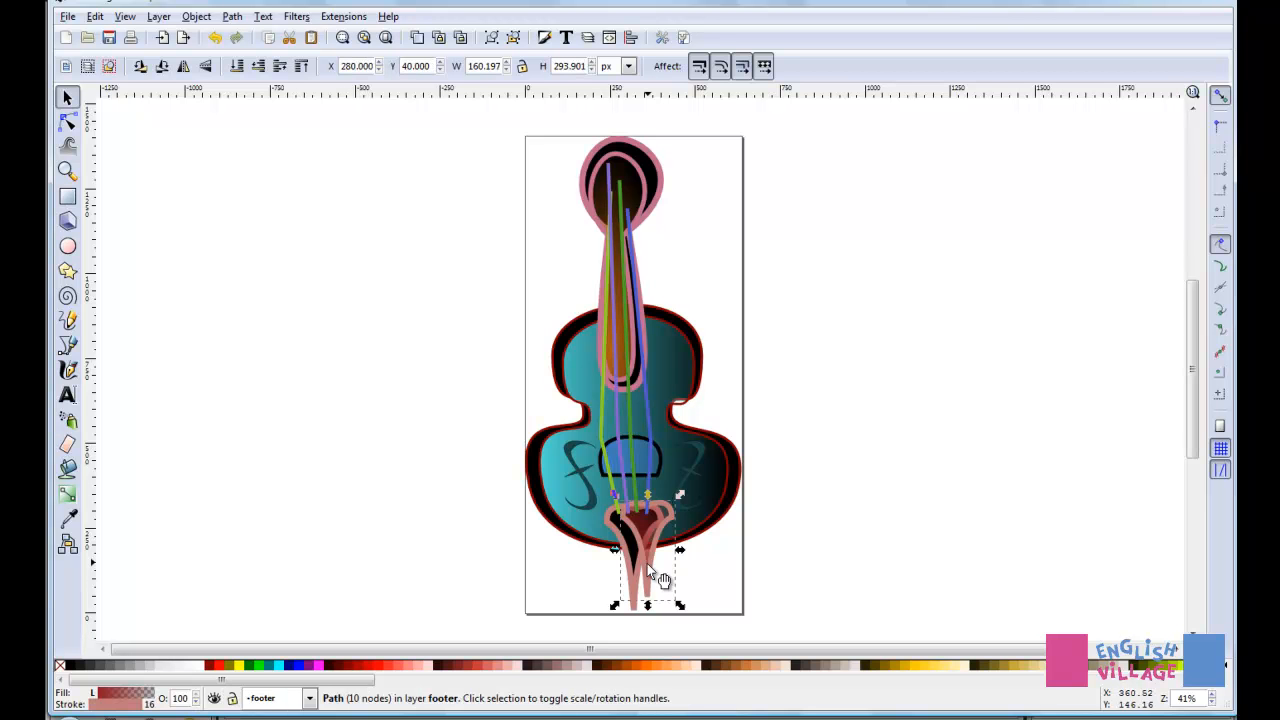
pyautogui.press('Delete')
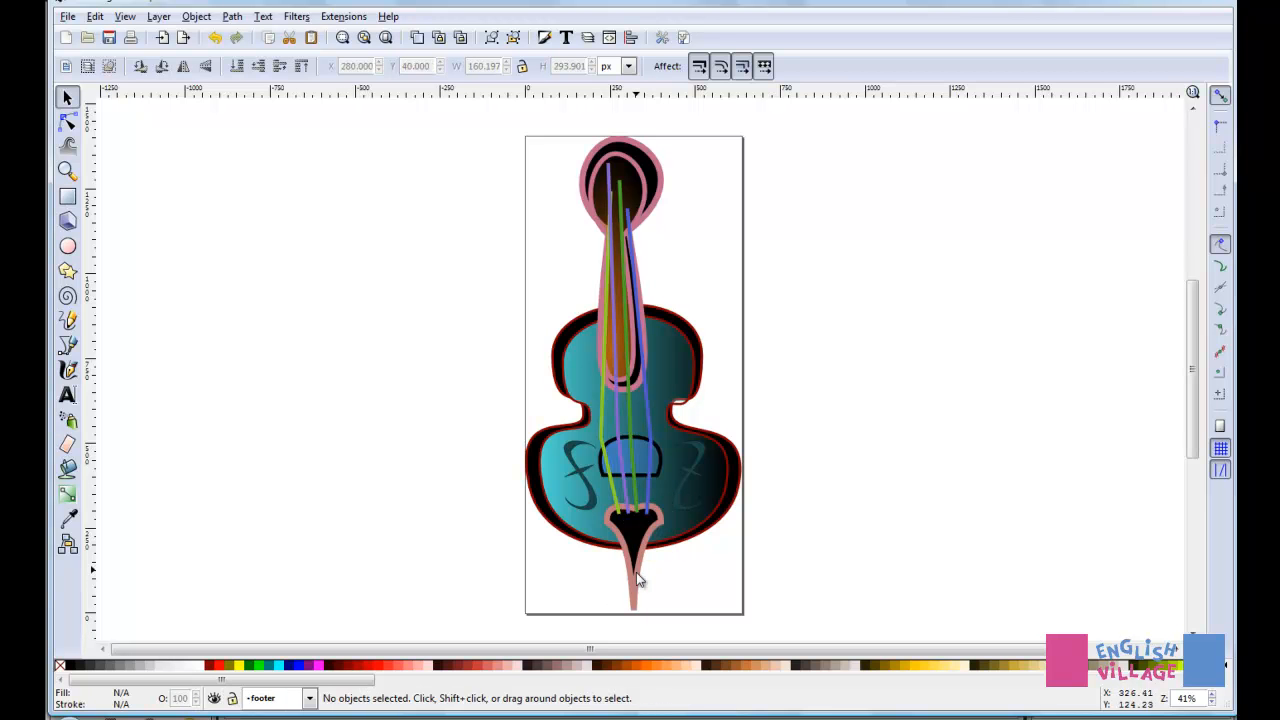